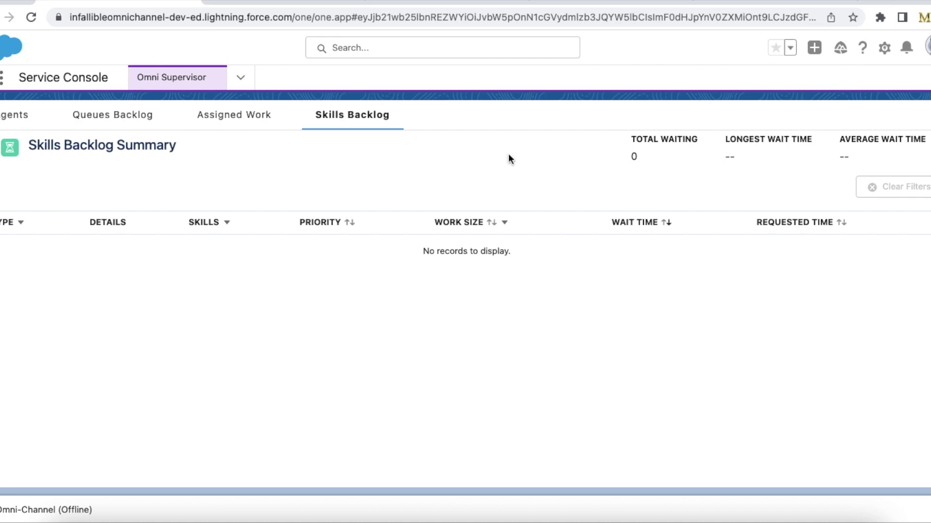
Step: Examine the Case Routing configuration, including its units of capacity and the Drop Additional Skills Time-Out
click(298, 4)
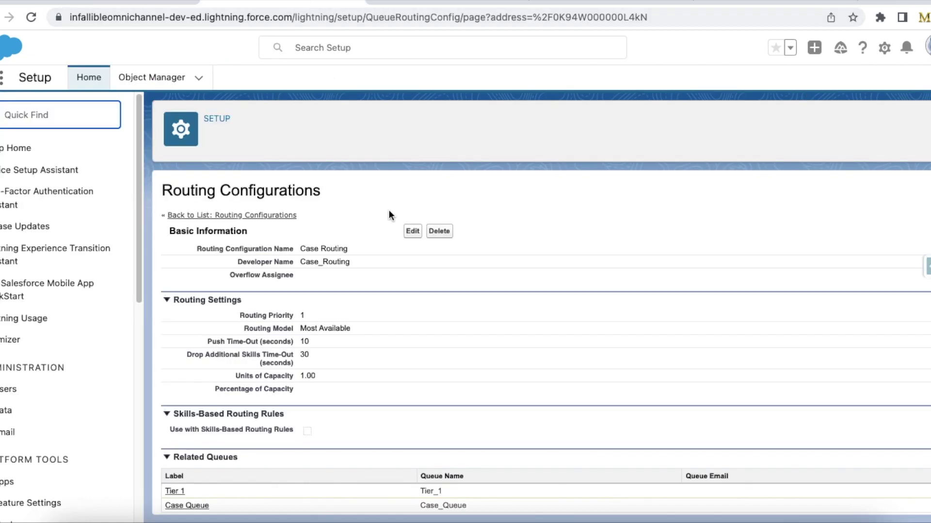
drag(163, 191, 312, 194)
drag(298, 253, 348, 252)
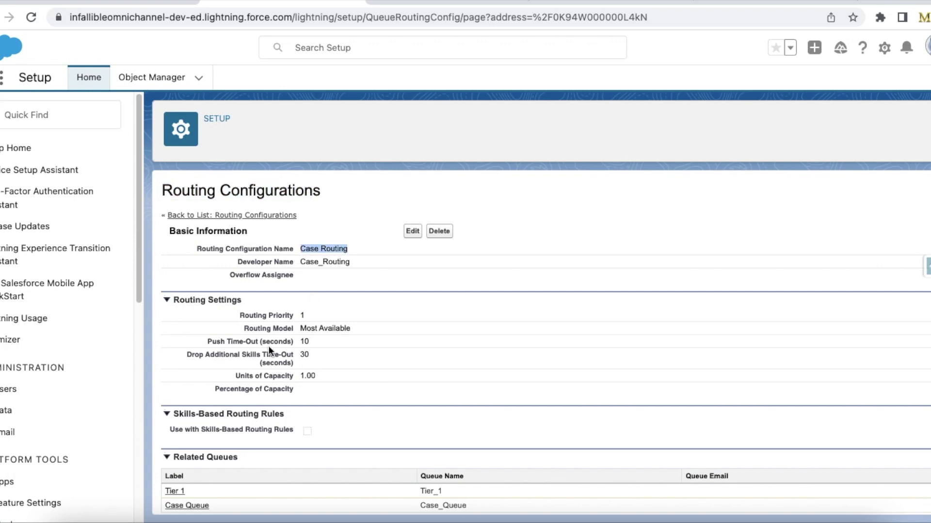
drag(240, 378, 310, 379)
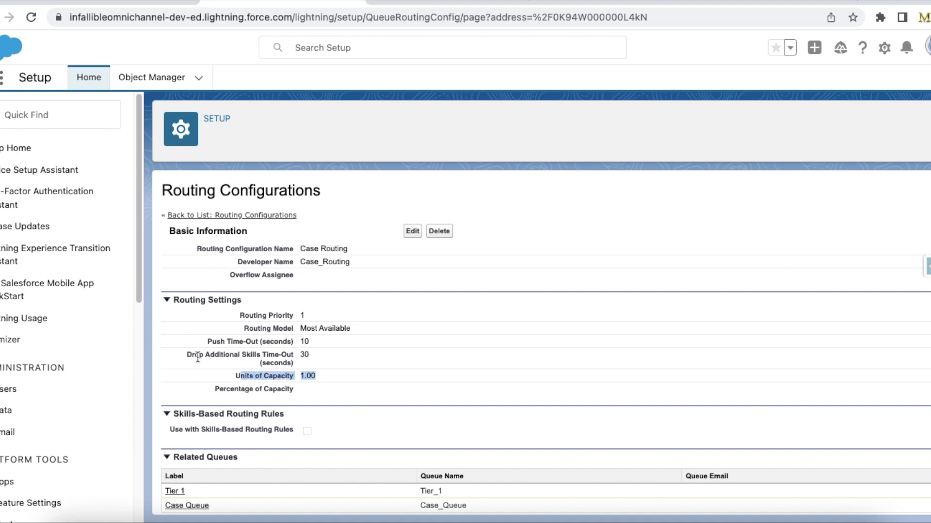
drag(191, 355, 298, 364)
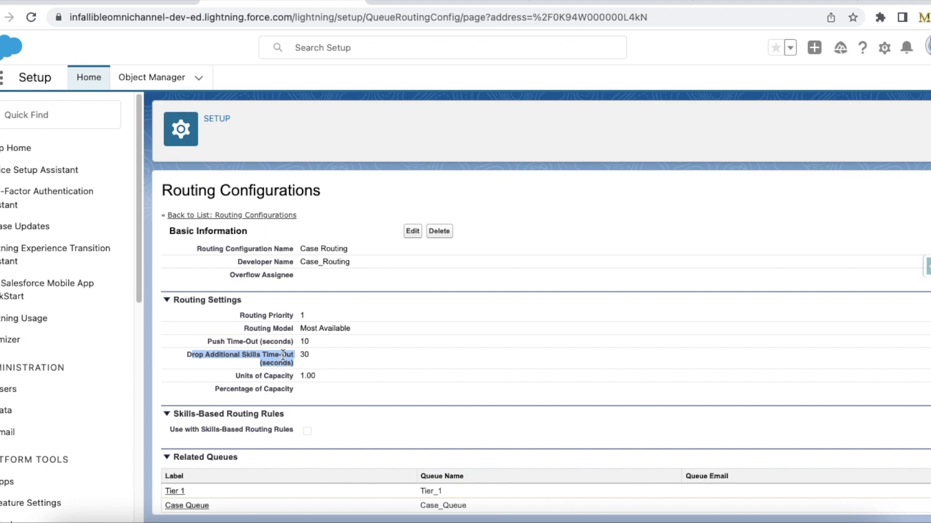
click(37, 19)
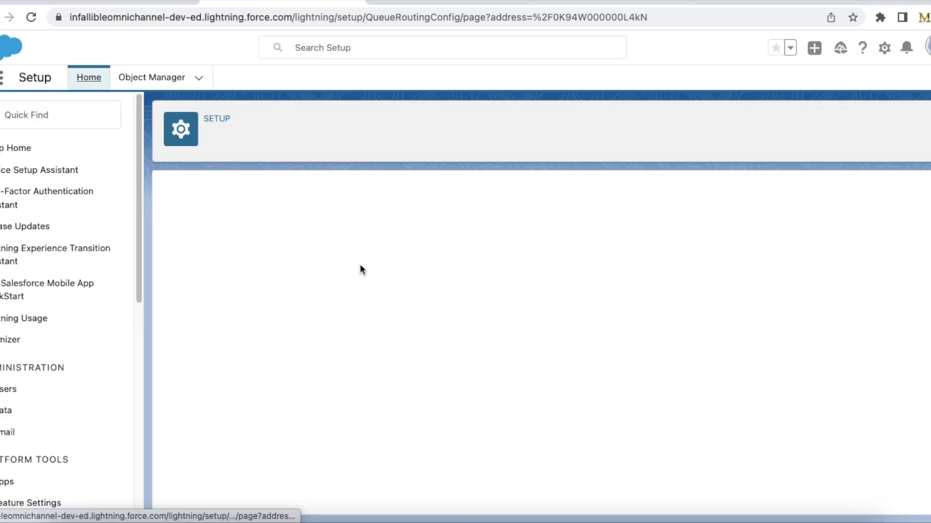
drag(184, 354, 292, 362)
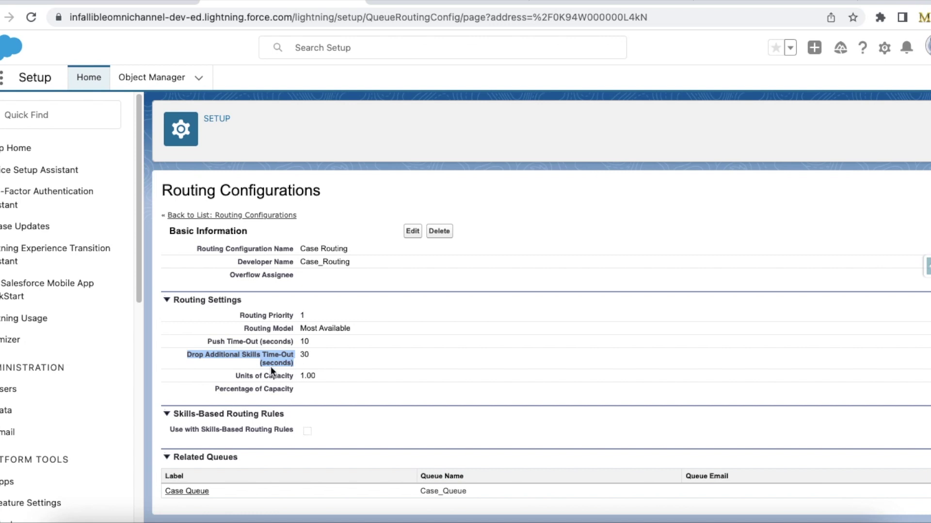
drag(247, 375, 186, 355)
Step: Examine the Adding Skill Requirements action in Case Omni Flow, including its skill collection, skill levels, additional skills and priorities
click(456, 4)
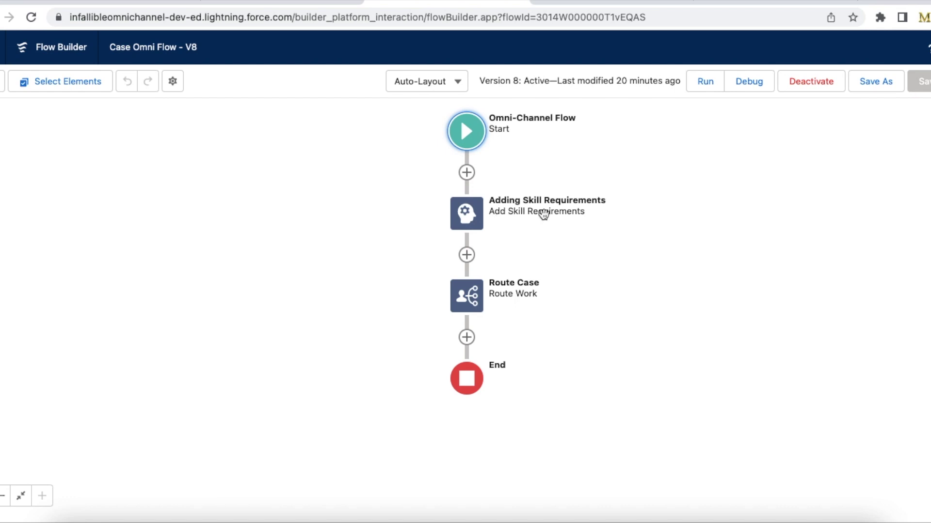
double_click(472, 215)
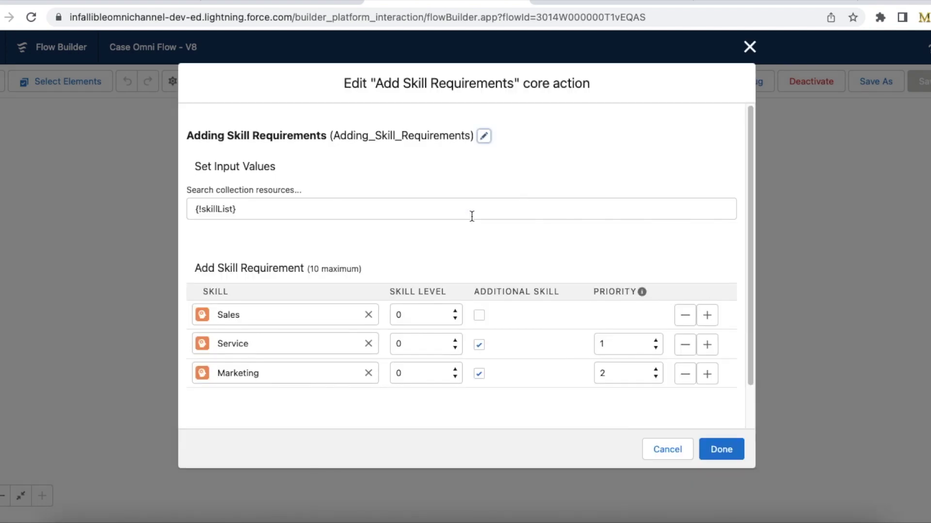
drag(235, 209, 193, 209)
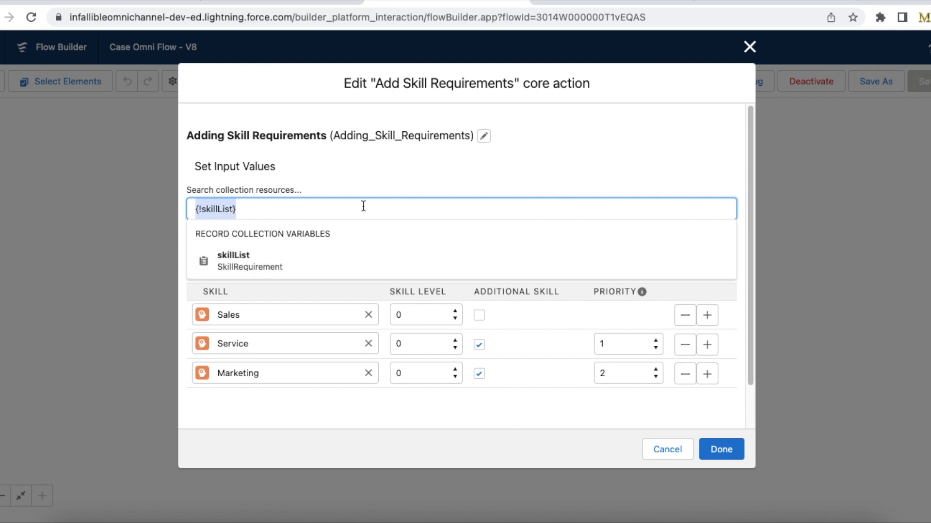
click(336, 216)
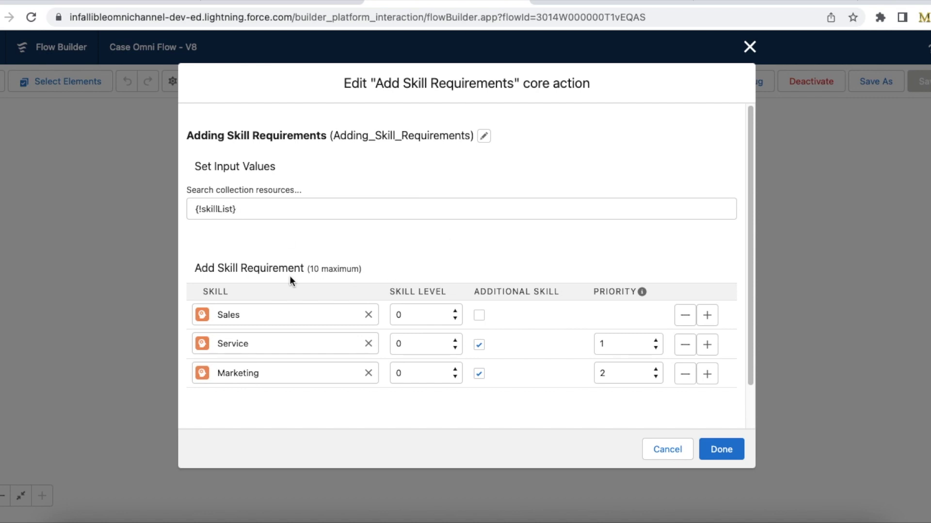
drag(199, 270, 349, 270)
click(296, 6)
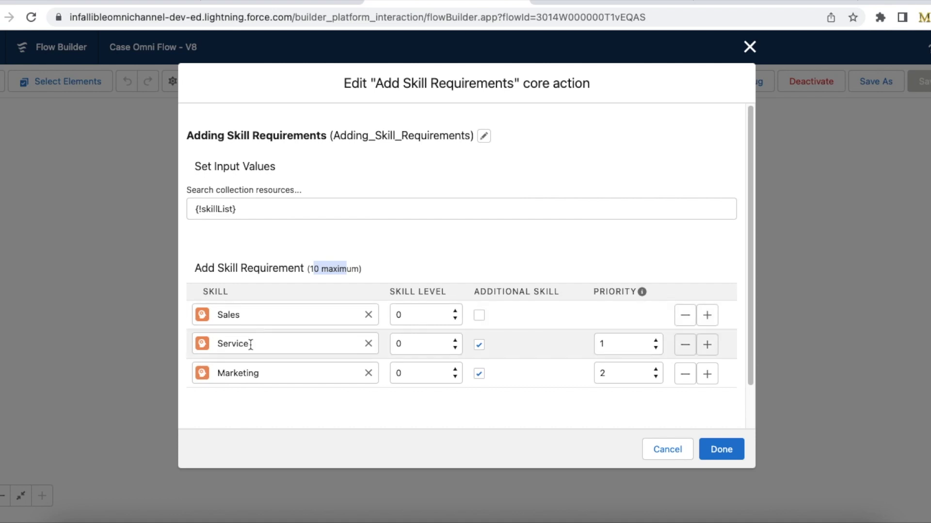
click(660, 451)
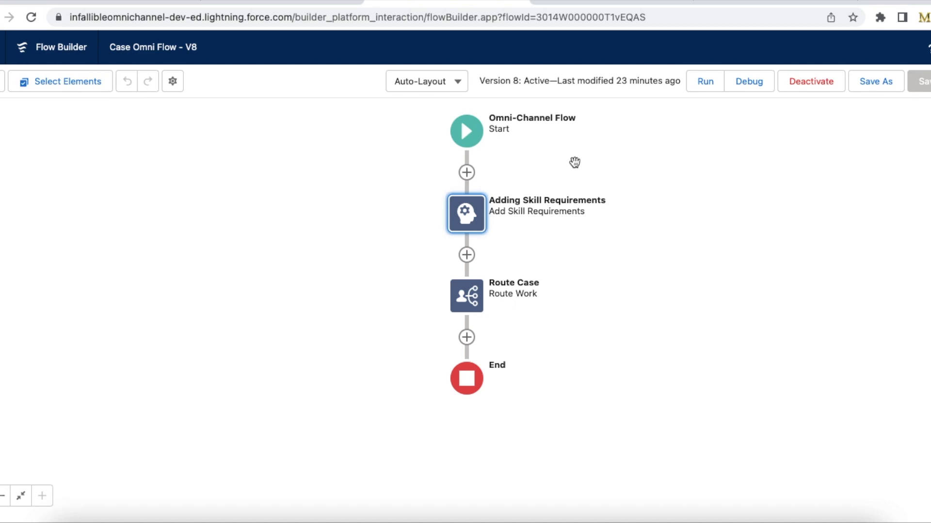
Step: Examine the Route Case action's input values, skill requirements and routing configuration, leaving it without changes
double_click(468, 292)
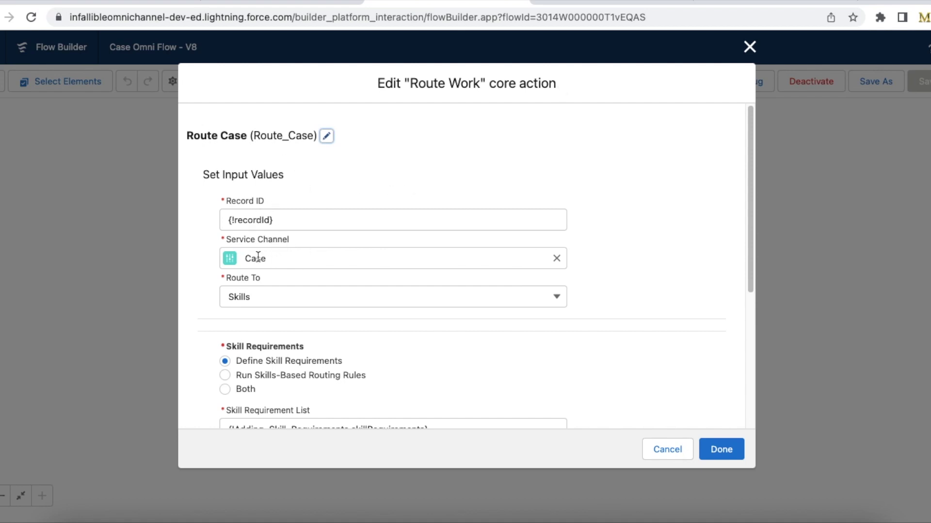
scroll(264, 313, down, 1)
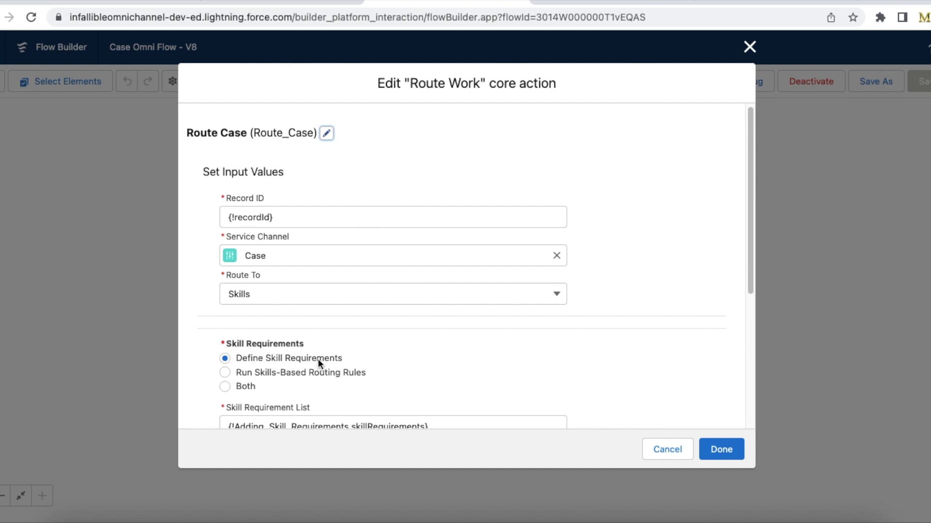
drag(750, 219, 749, 290)
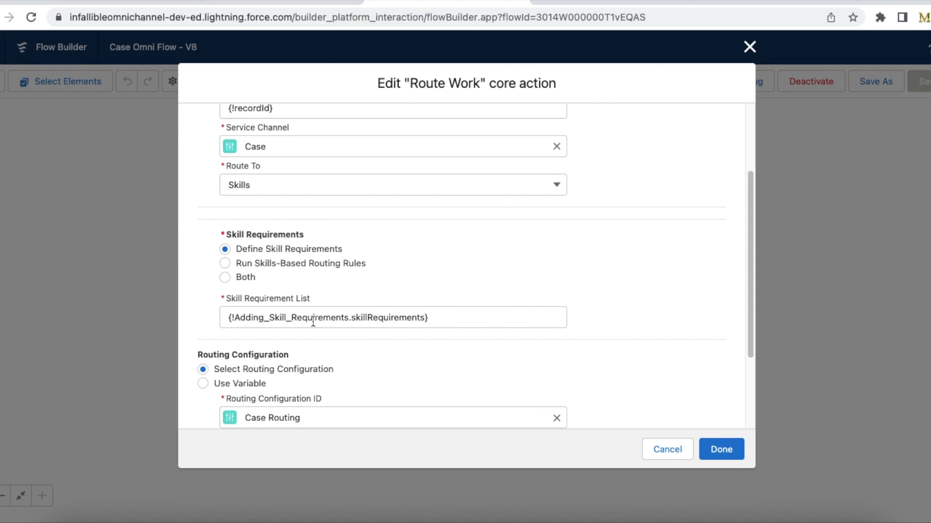
drag(744, 257, 749, 328)
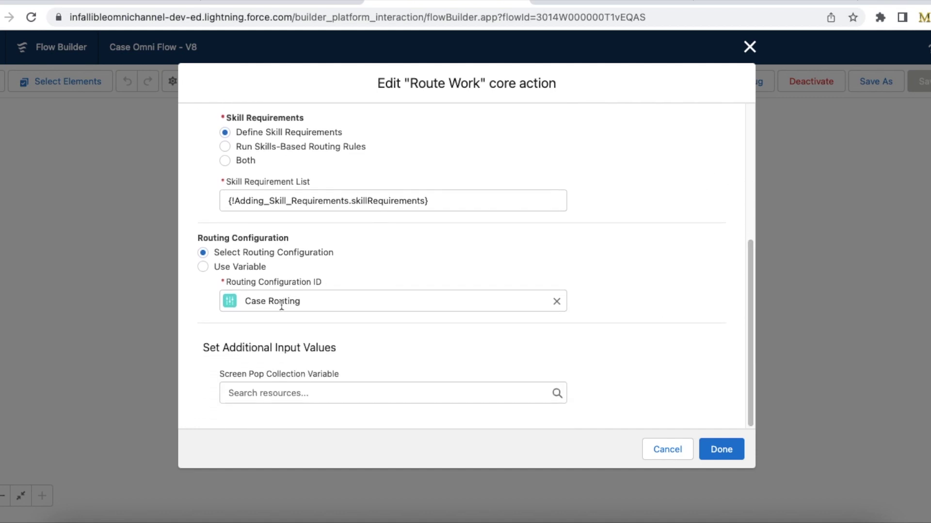
click(667, 457)
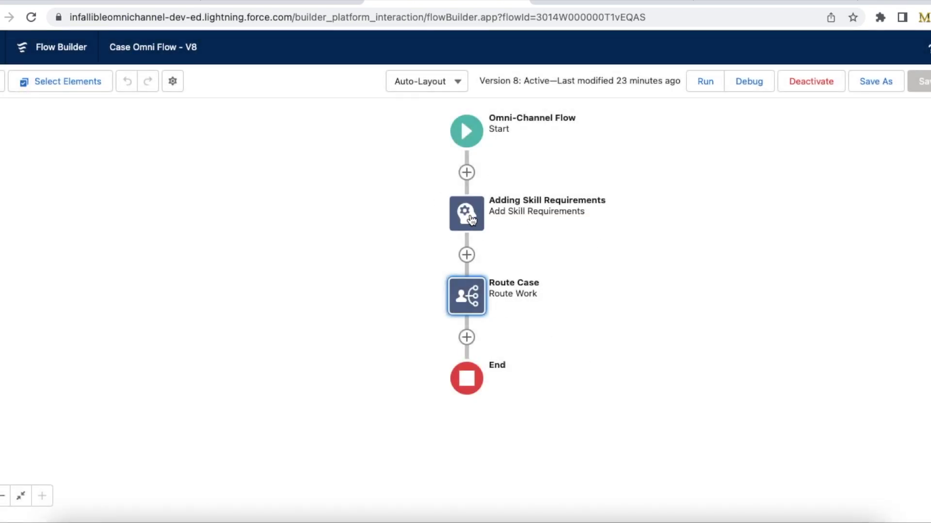
Step: Recheck the Adding Skill Requirements action and inspect the definition of the skillList record collection variable
click(470, 220)
click(465, 384)
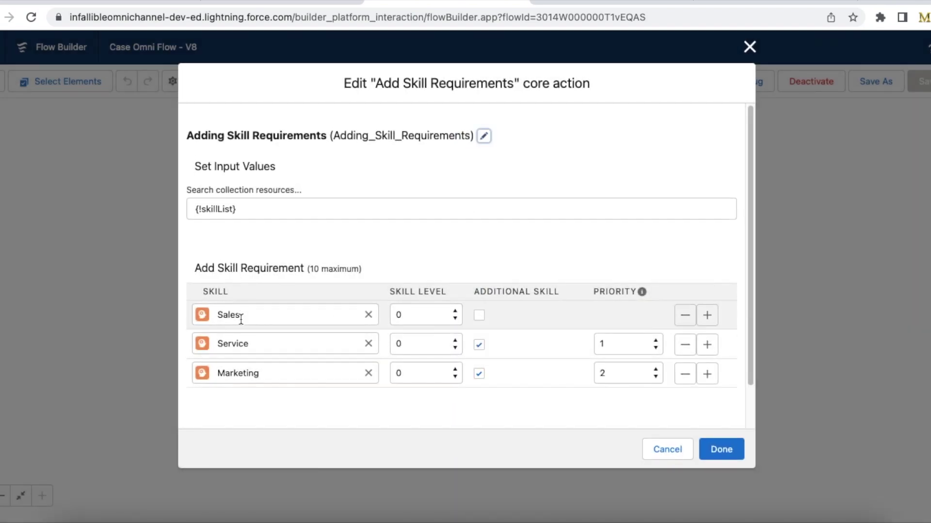
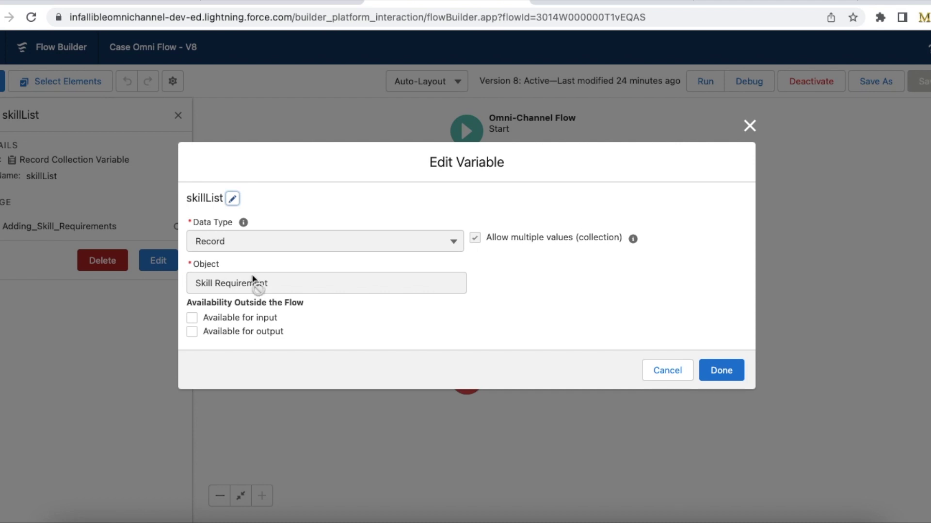
drag(486, 237, 558, 239)
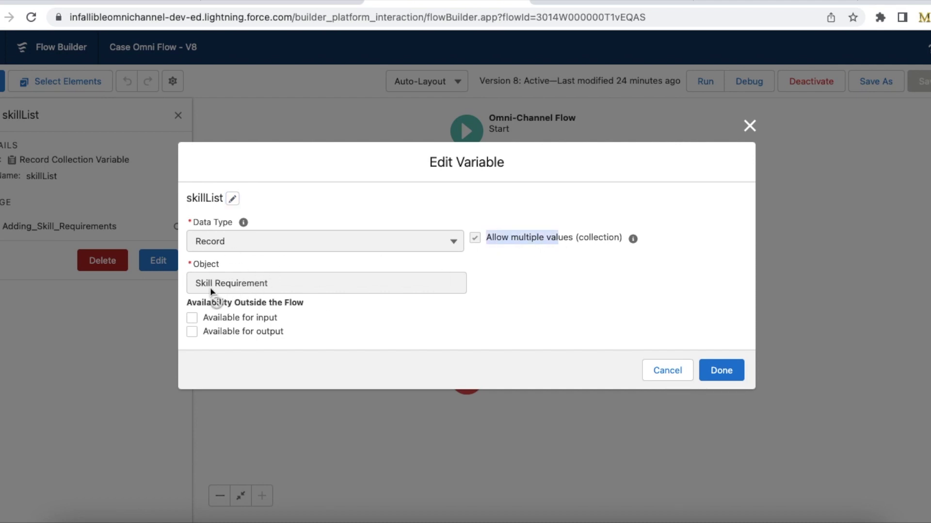
click(670, 370)
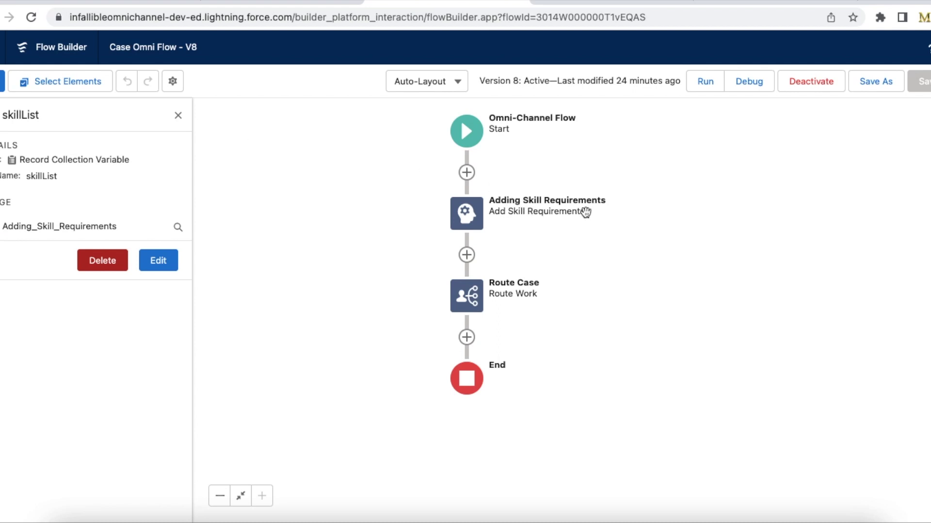
Step: Inspect the recordId variable's data type and availability outside the flow, leaving it without changes
click(11, 111)
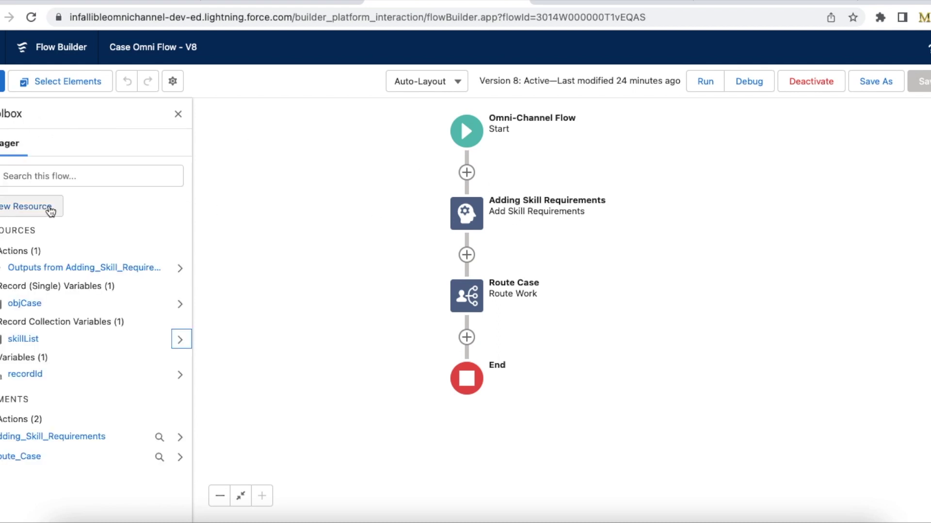
click(143, 378)
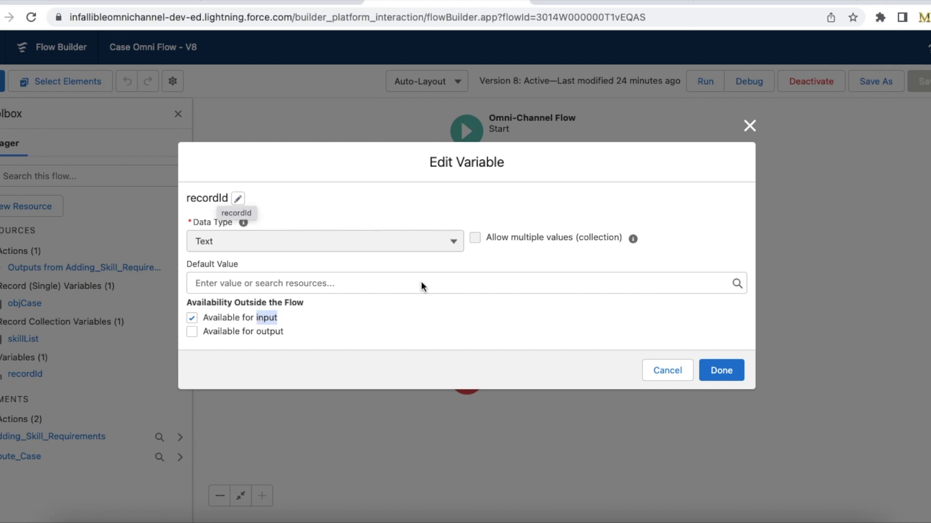
click(668, 373)
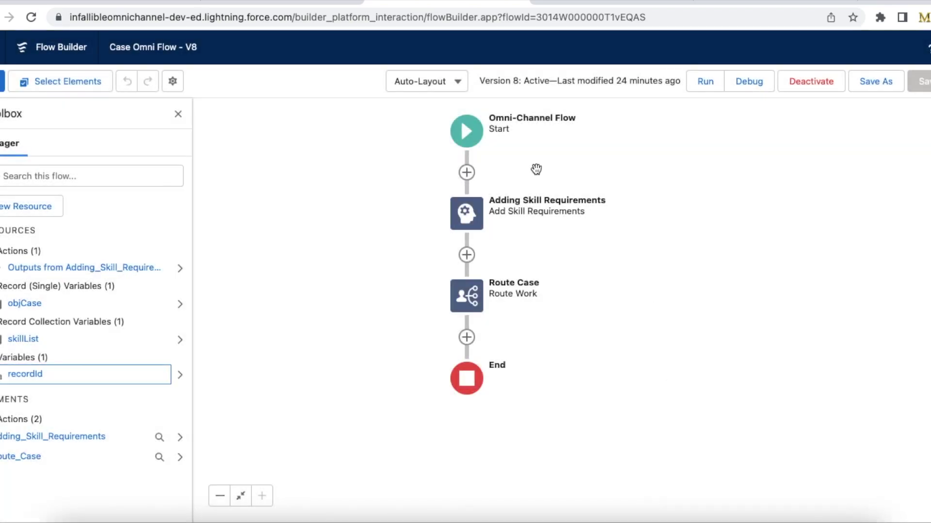
Step: Examine the start configuration of Case Record Triggered Flow, covering its object, trigger, entry conditions and optimization
click(576, 3)
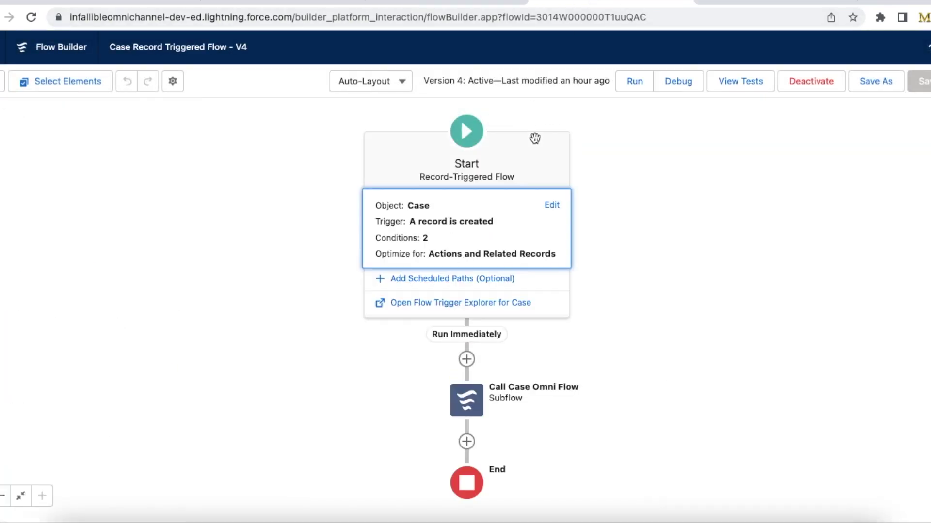
drag(110, 47, 214, 48)
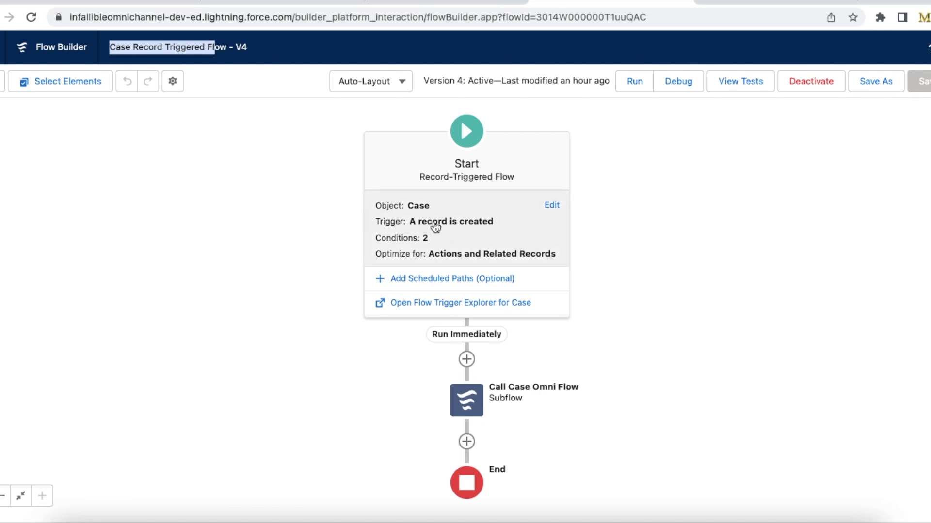
click(554, 207)
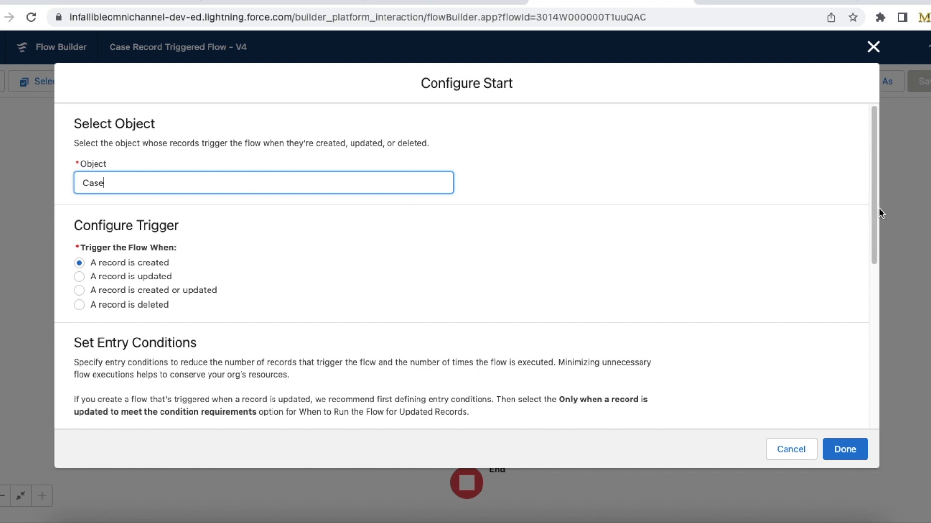
drag(875, 208, 871, 311)
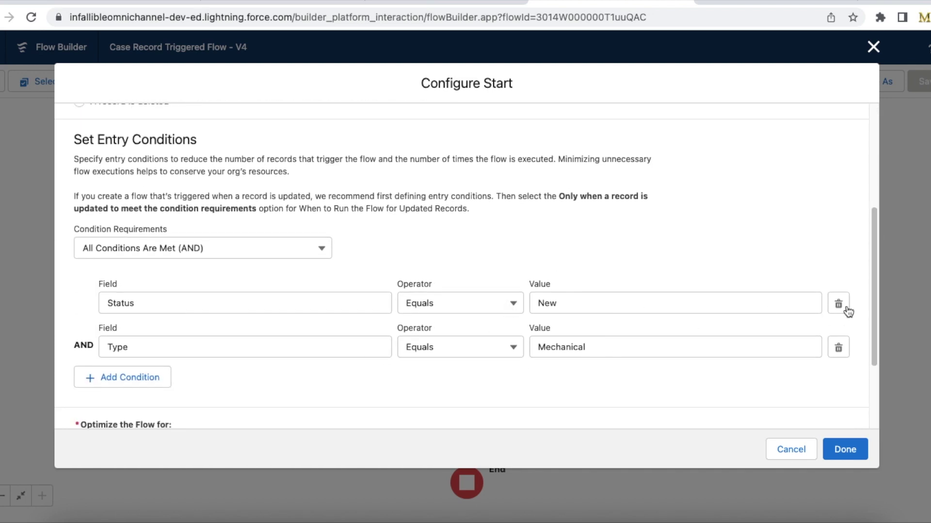
drag(869, 297, 868, 363)
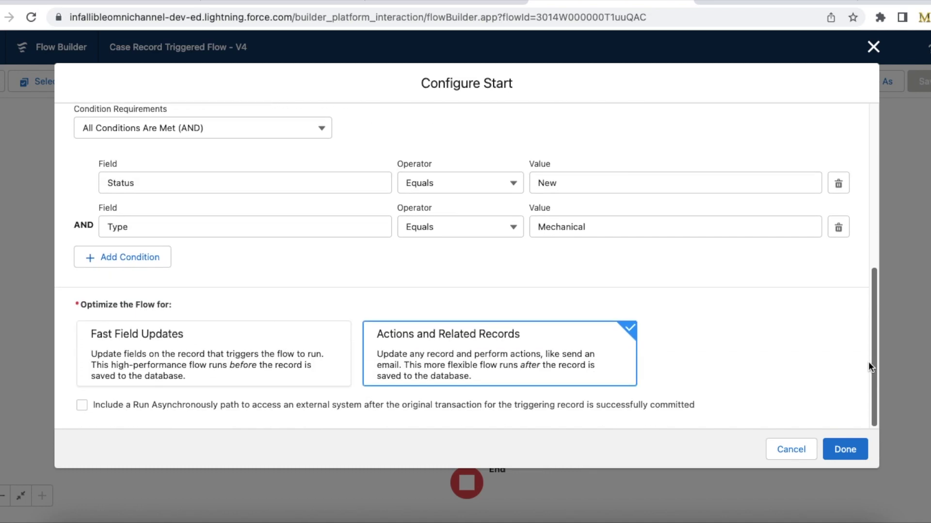
click(774, 447)
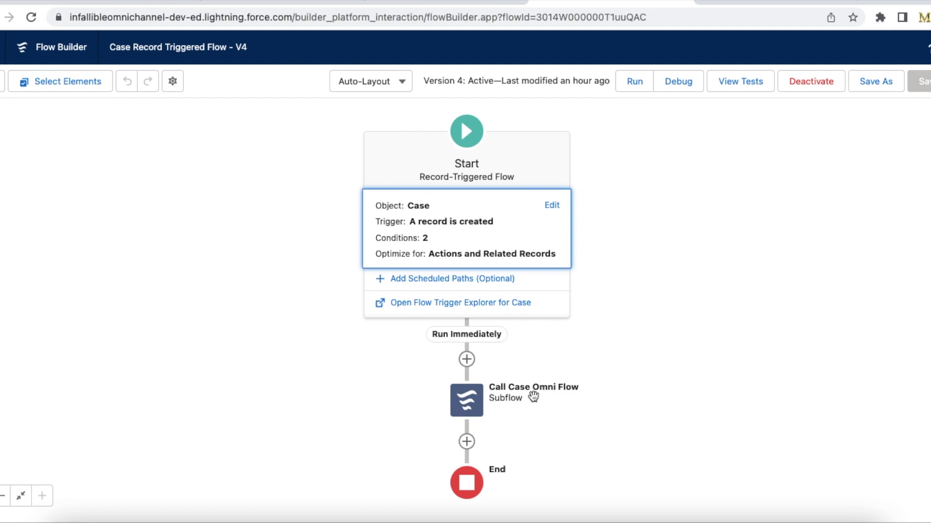
Step: Inspect the Call Case Omni Flow subflow element's referenced flow and recordId input, comparing it with Case Omni Flow
click(456, 6)
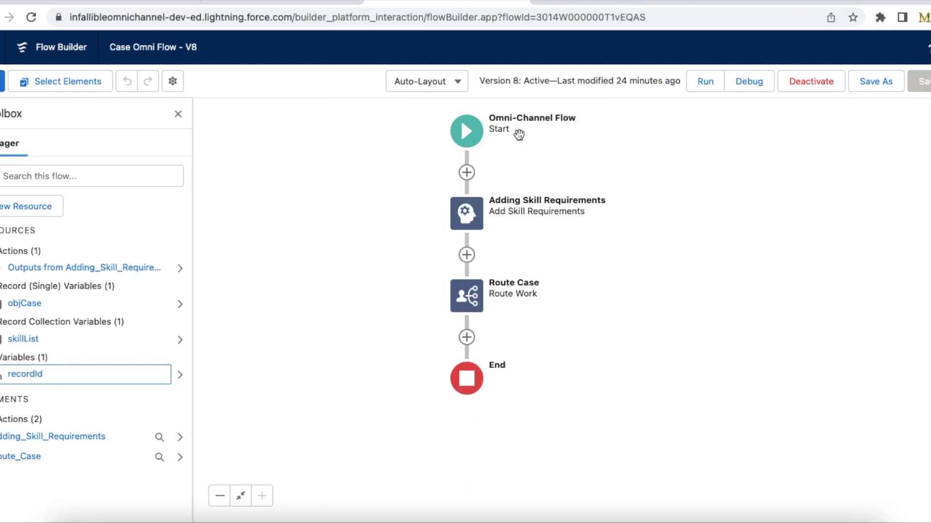
click(574, 6)
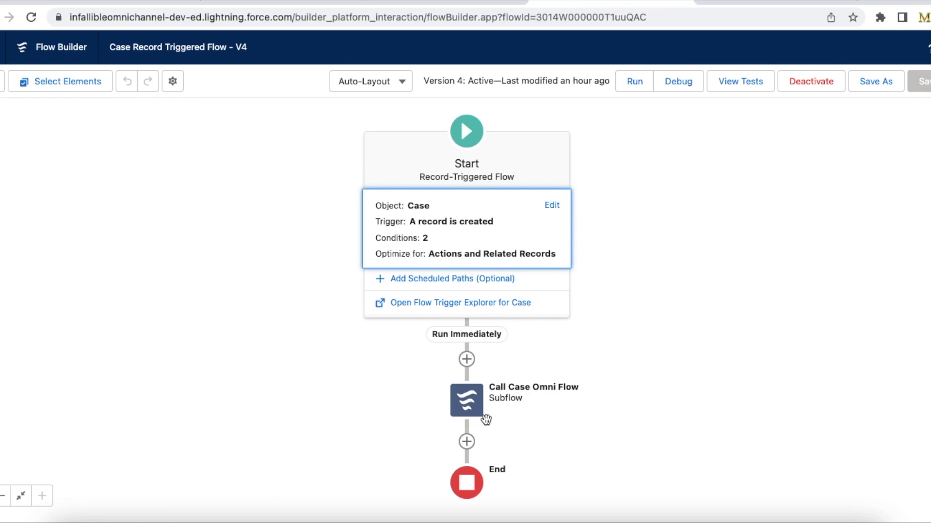
click(461, 412)
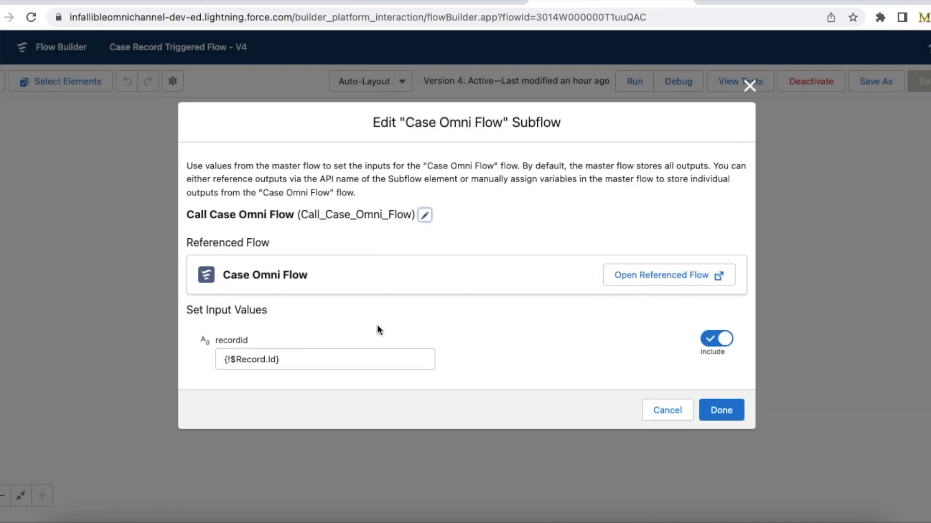
drag(254, 340, 217, 343)
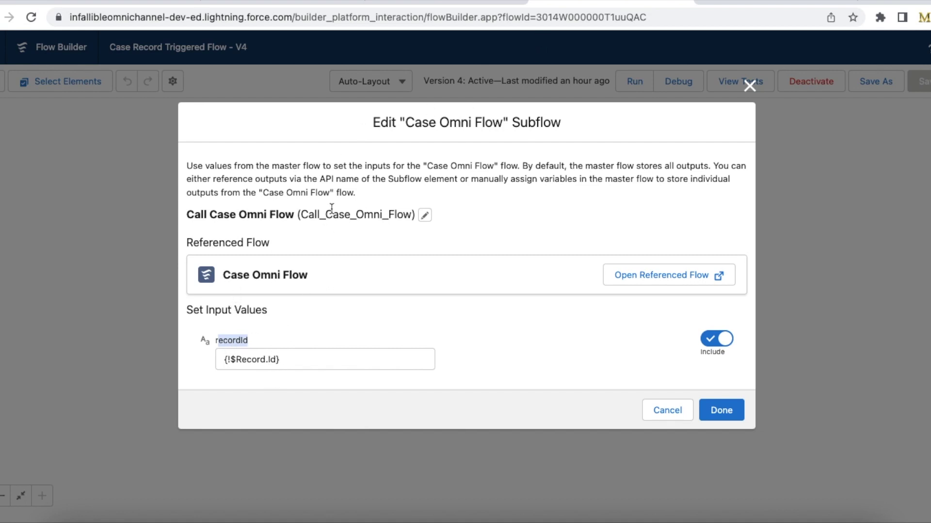
click(466, 3)
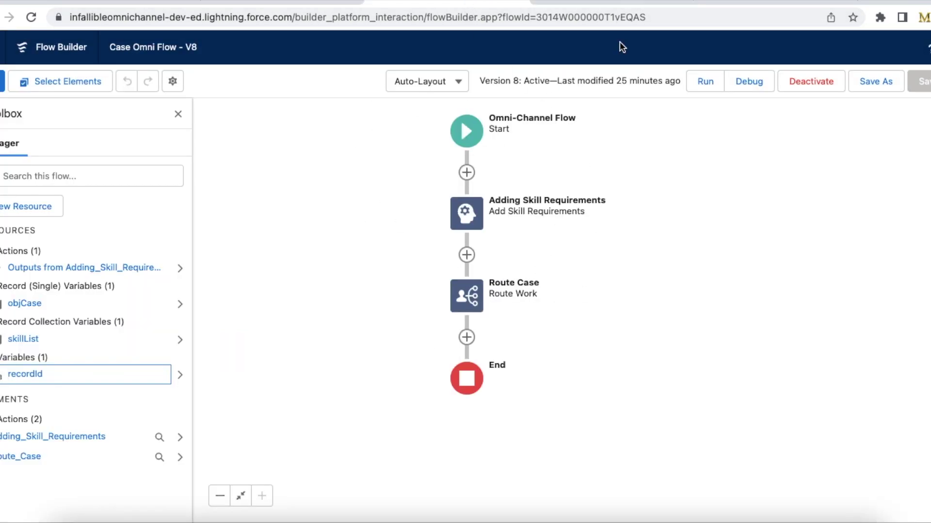
Step: Review the anonymous Apex code that inserts a case in the Developer Console, checking its Type and Status values
click(621, 3)
click(748, 4)
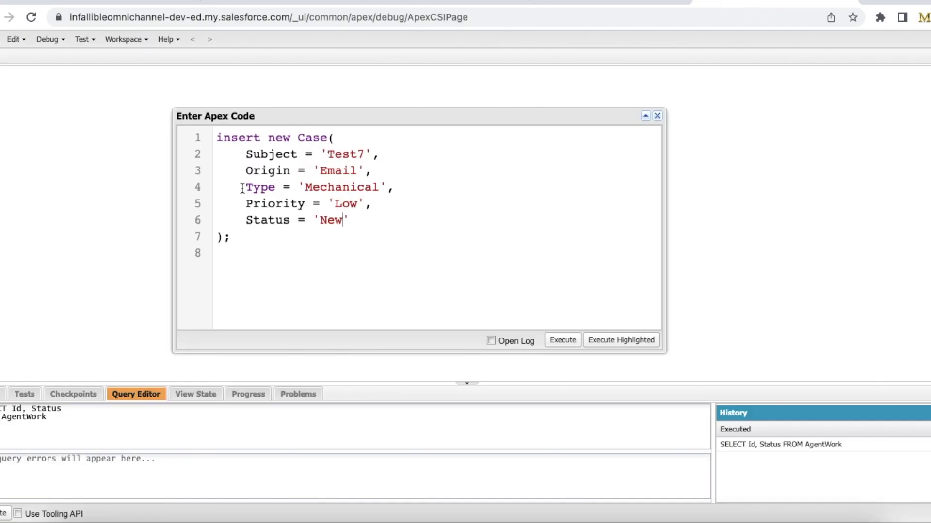
drag(242, 188, 395, 189)
click(247, 220)
drag(246, 220, 350, 220)
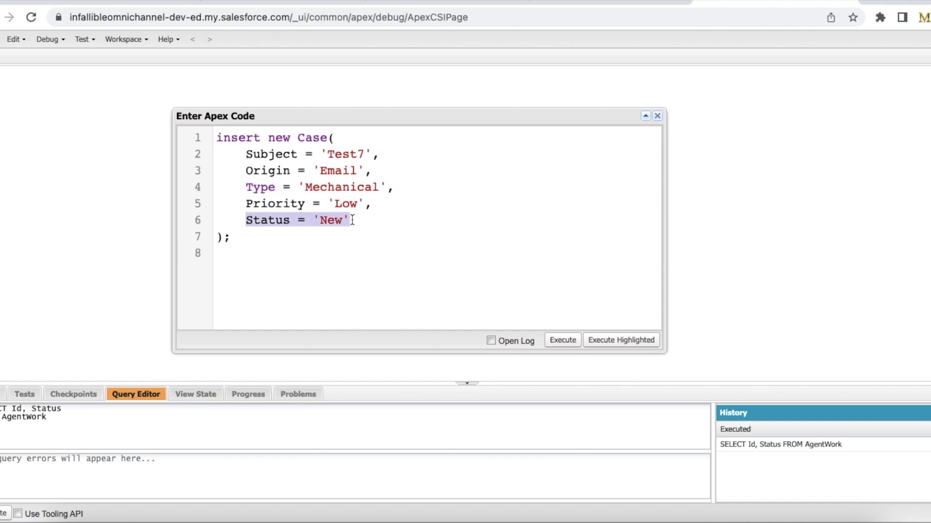
Step: Recheck Case Record Triggered Flow and inspect the Skills Backlog in Omni Supervisor for waiting work
click(550, 4)
click(657, 415)
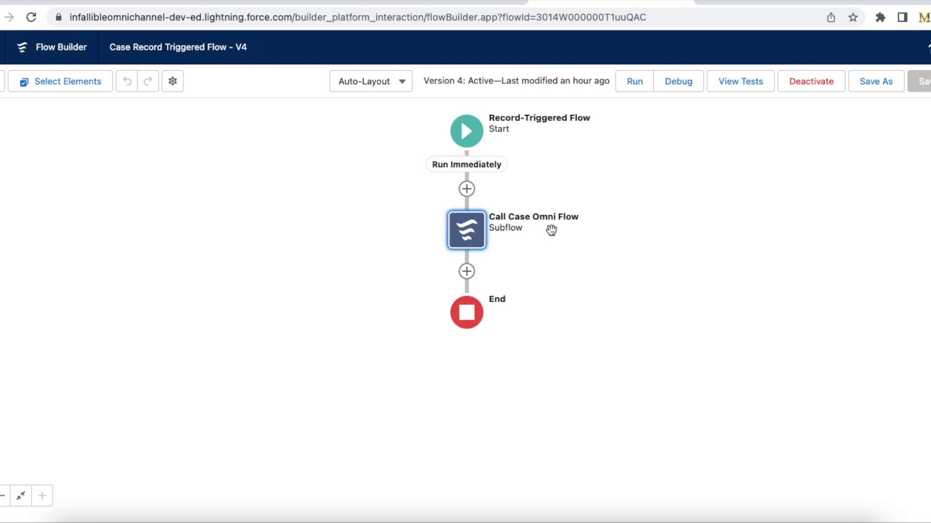
click(104, 3)
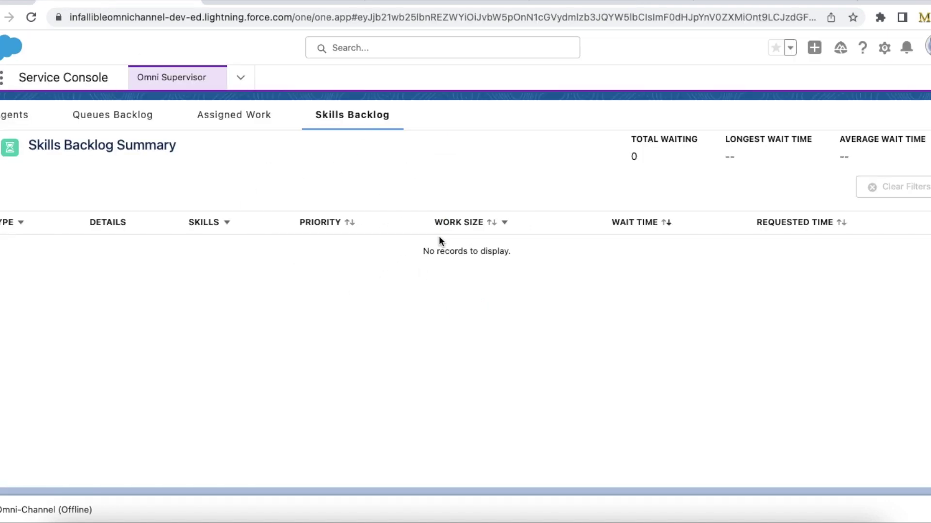
Step: Execute the Apex code to insert the Test7 case and check its assigned skills in the Skills Backlog
click(727, 3)
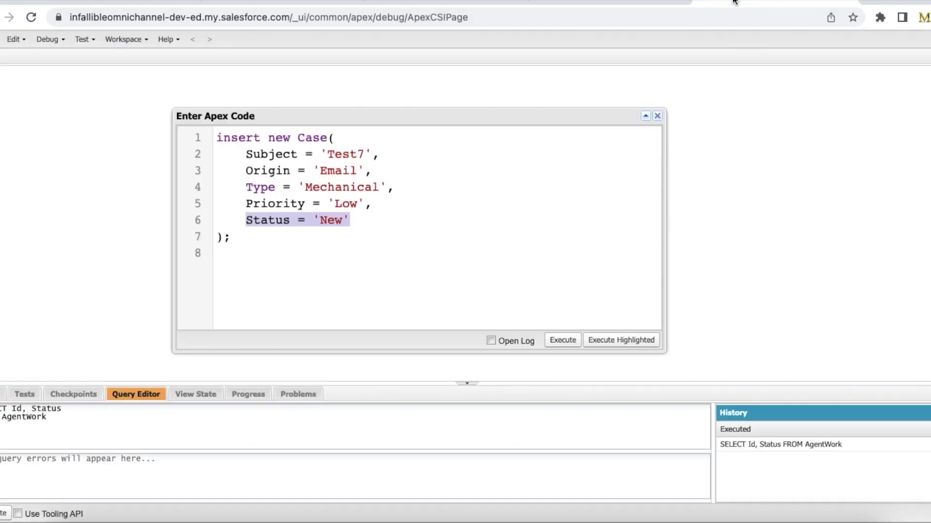
click(562, 338)
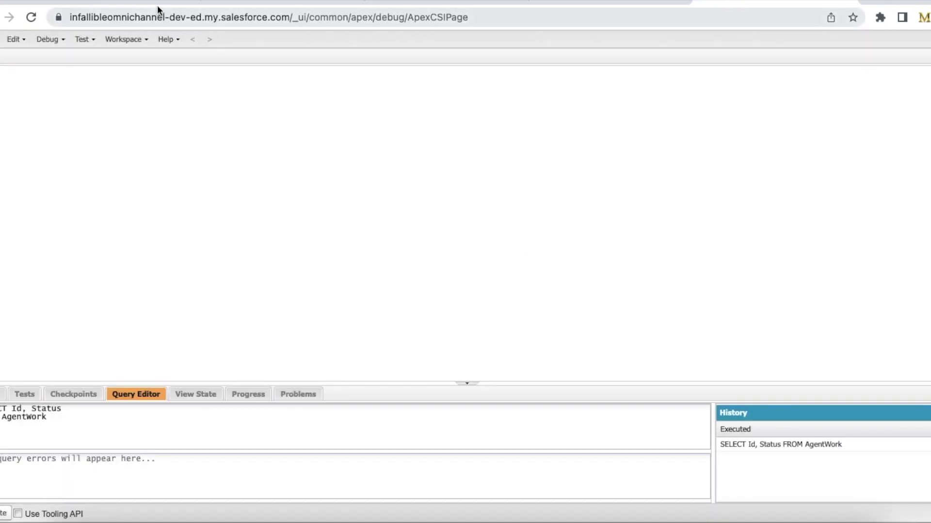
click(155, 3)
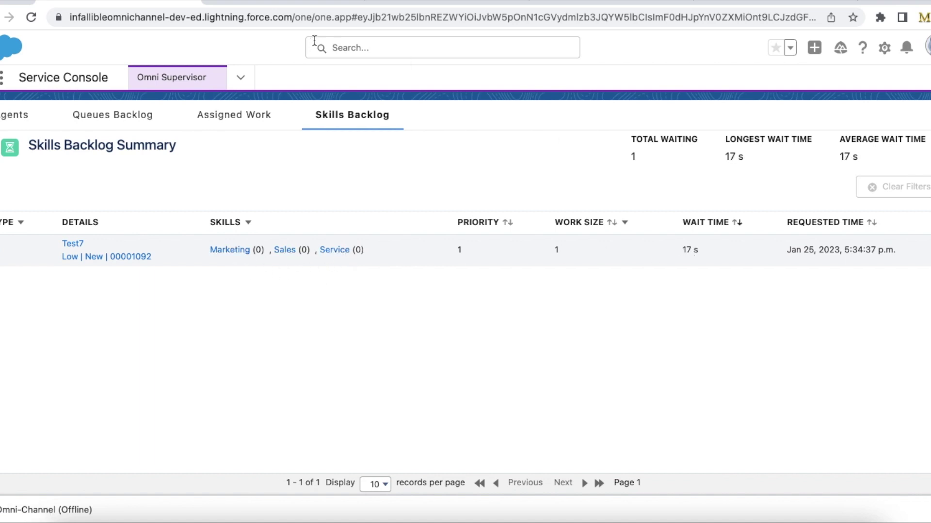
Step: Compare the Drop Additional Skills Time-Out of Case Routing with the Test7 case's wait time and skills in the backlog
click(297, 4)
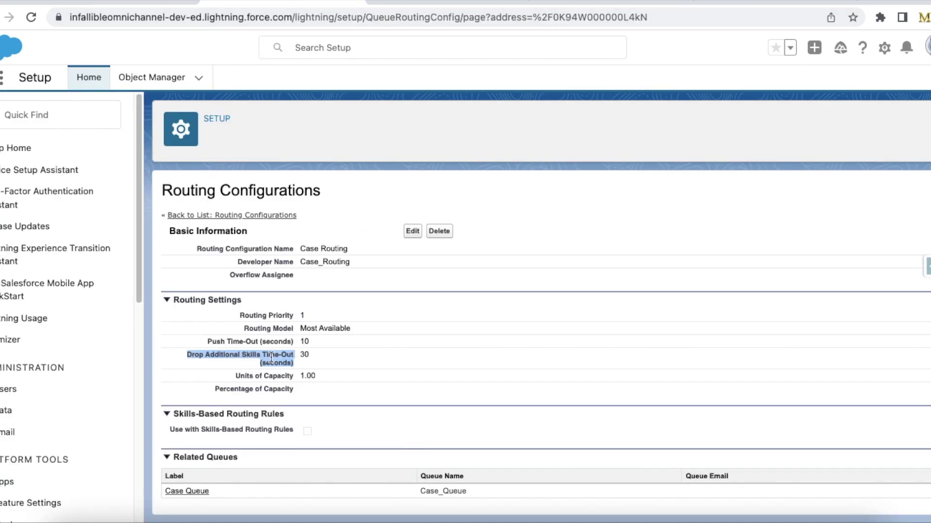
click(146, 2)
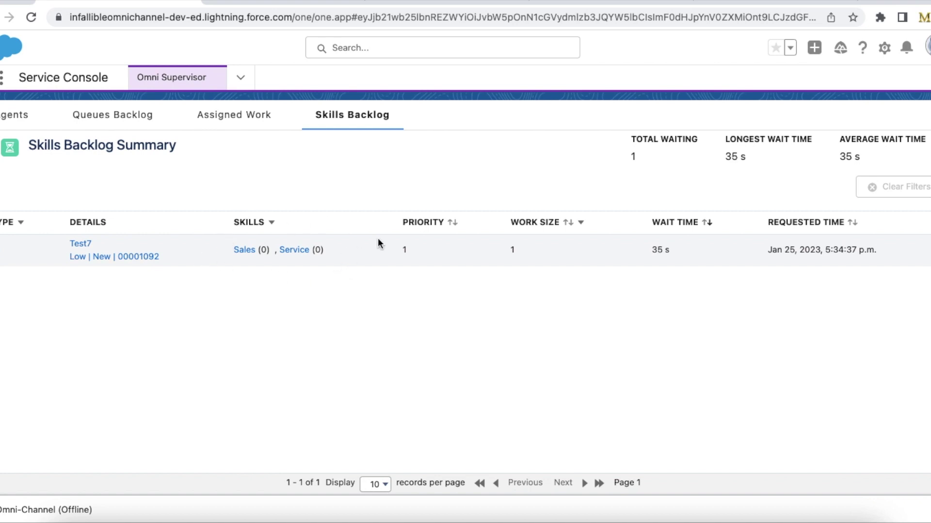
Step: Compare the additional skill priorities in Case Omni Flow's Adding Skill Requirements action with the skills left on the Test7 case in the backlog
click(582, 6)
click(388, 3)
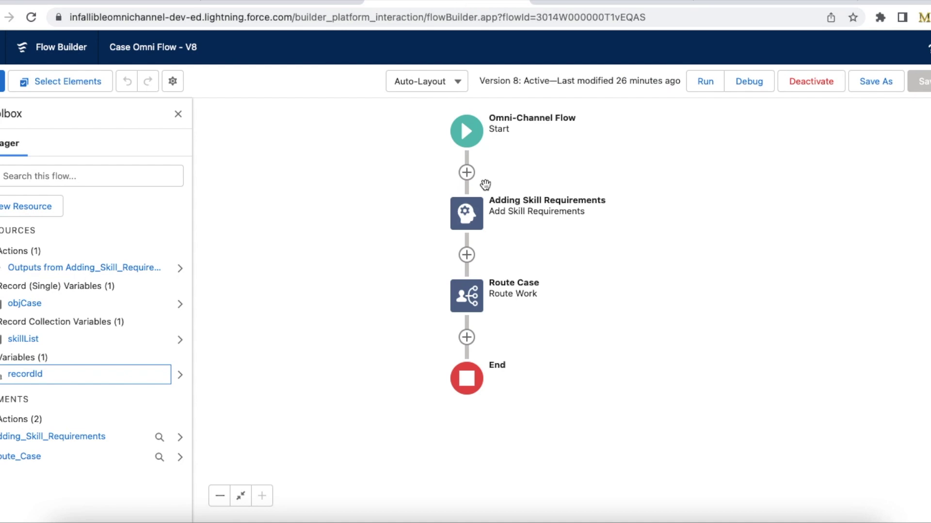
click(476, 216)
click(465, 385)
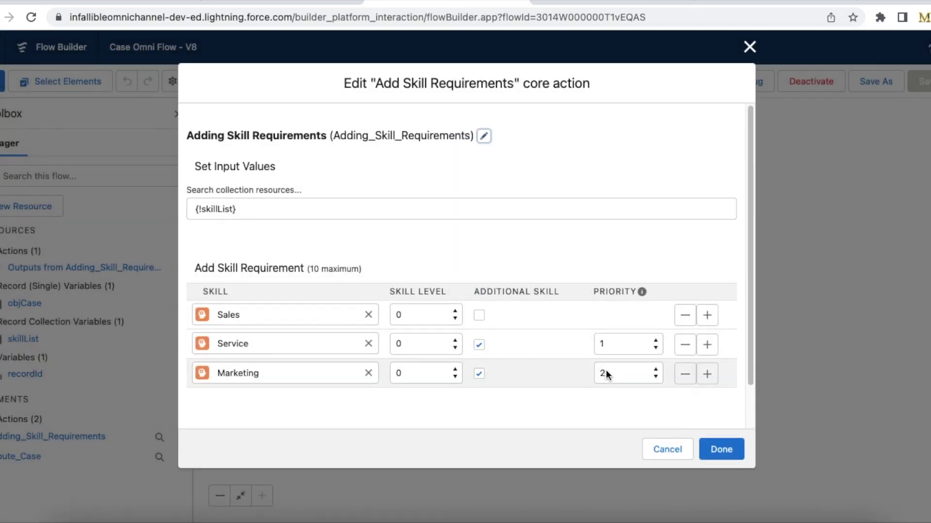
click(111, 3)
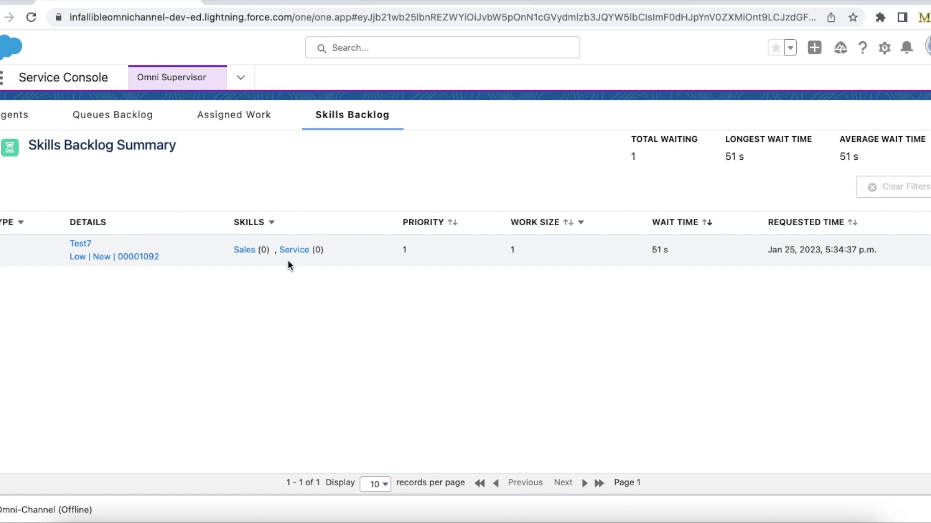
click(446, 2)
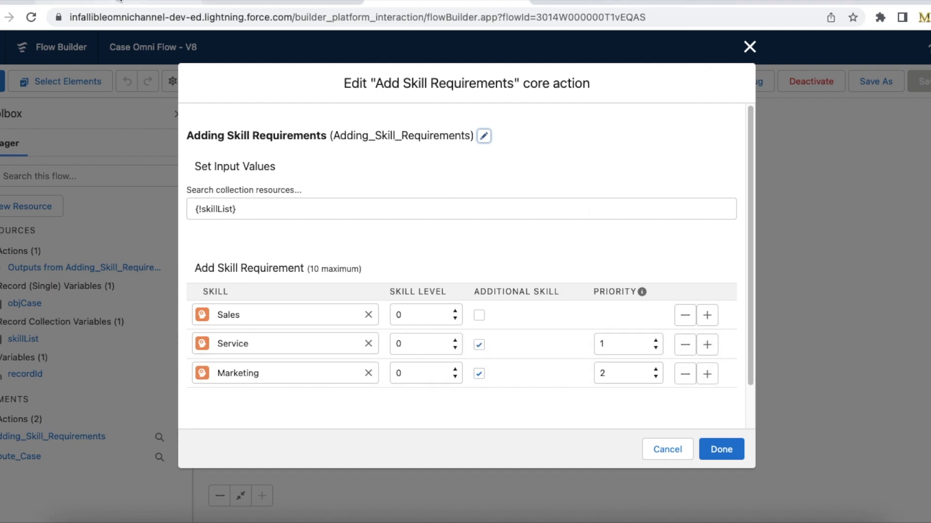
click(281, 2)
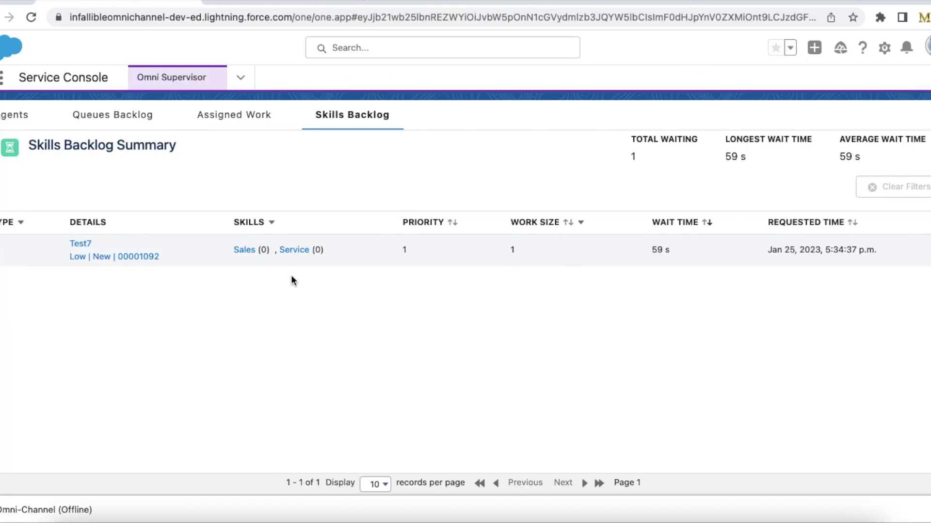